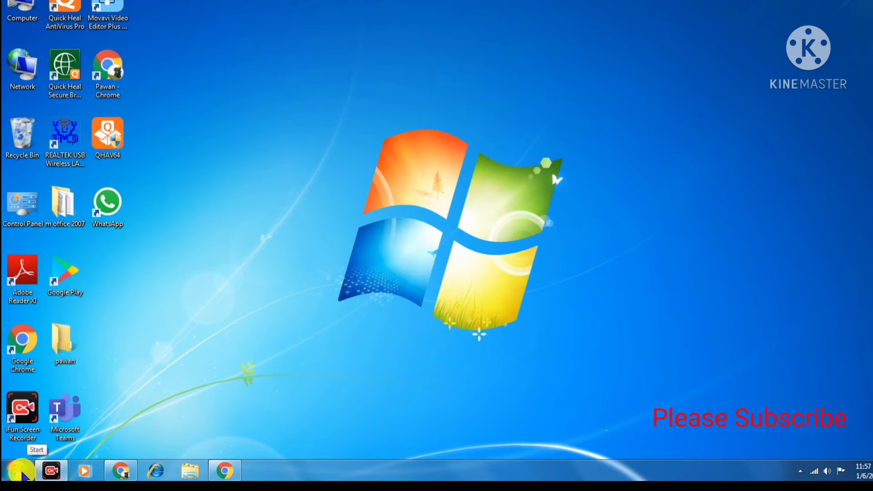
Search the computer for "mouse setting", open the mouse settings and move the Mouse Properties window further into the desktop.
left_click(18, 471)
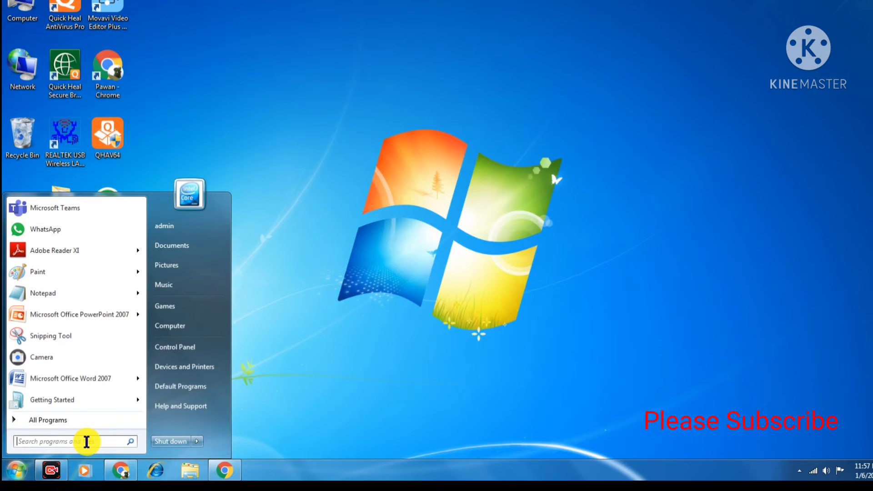
left_click(86, 441)
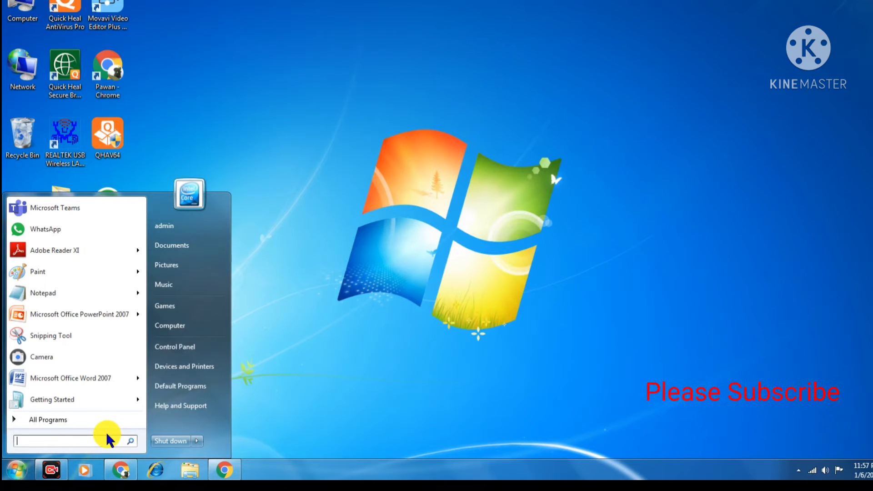
type("mouse")
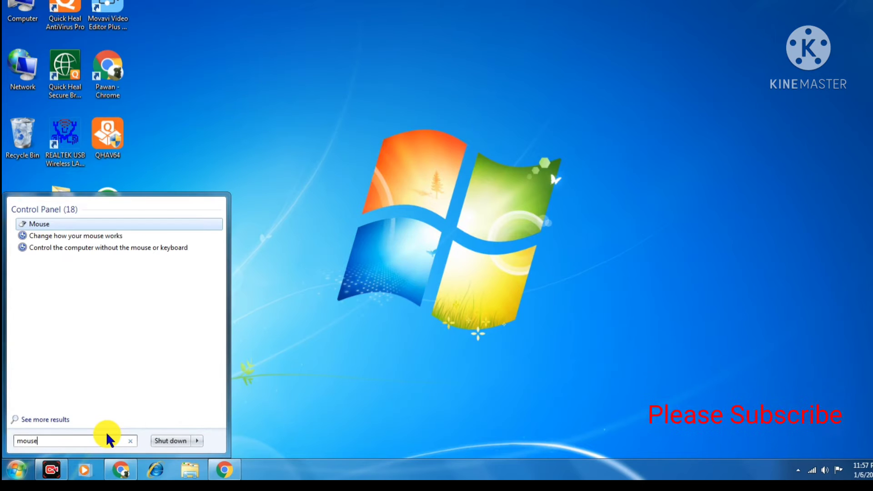
type(" s")
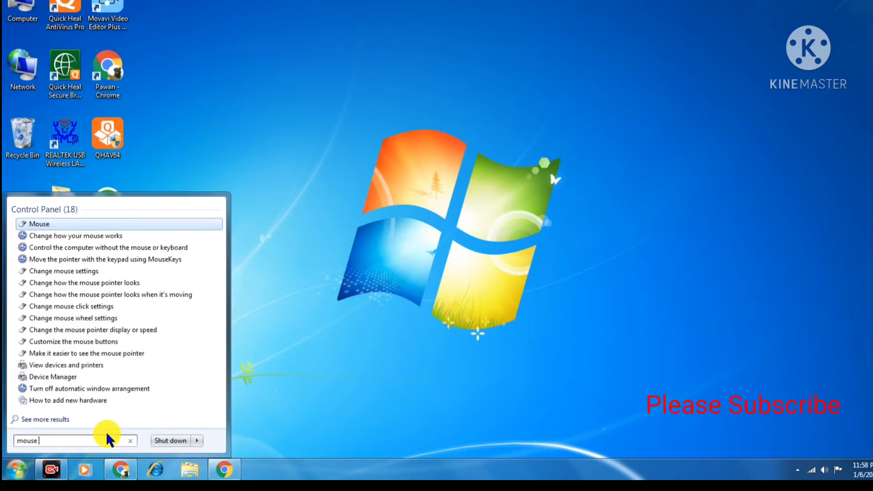
type("ett")
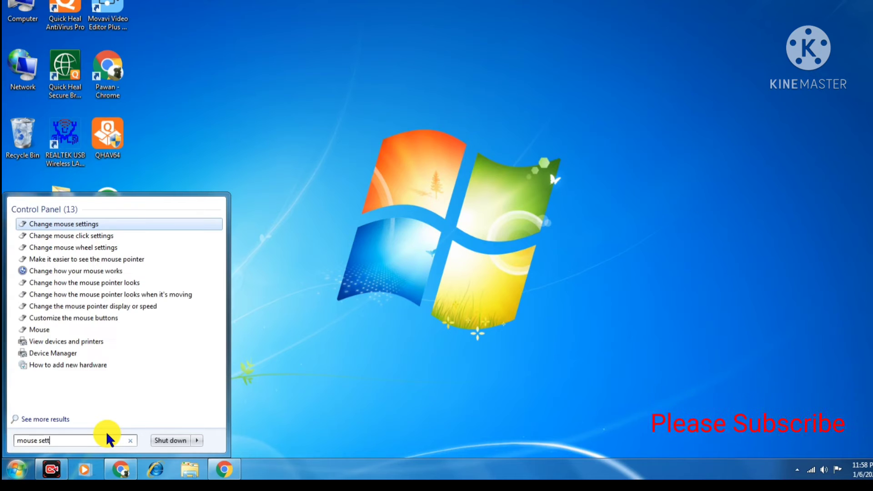
type("ing")
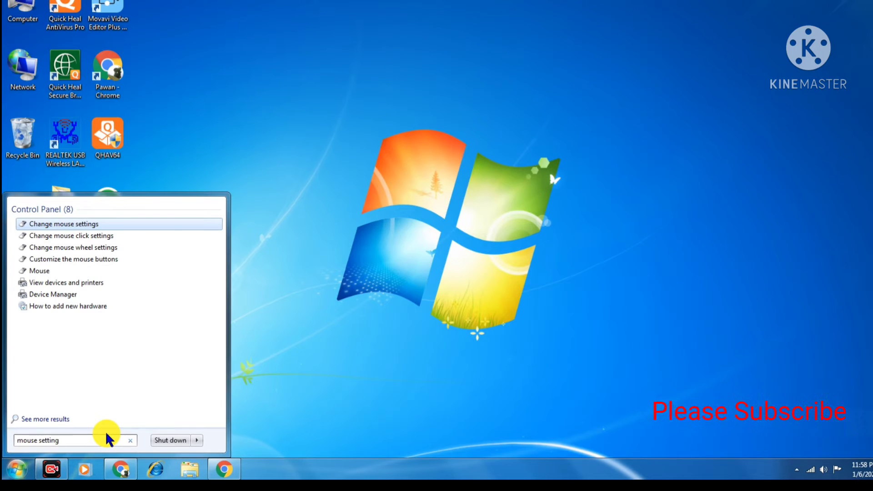
left_click(59, 229)
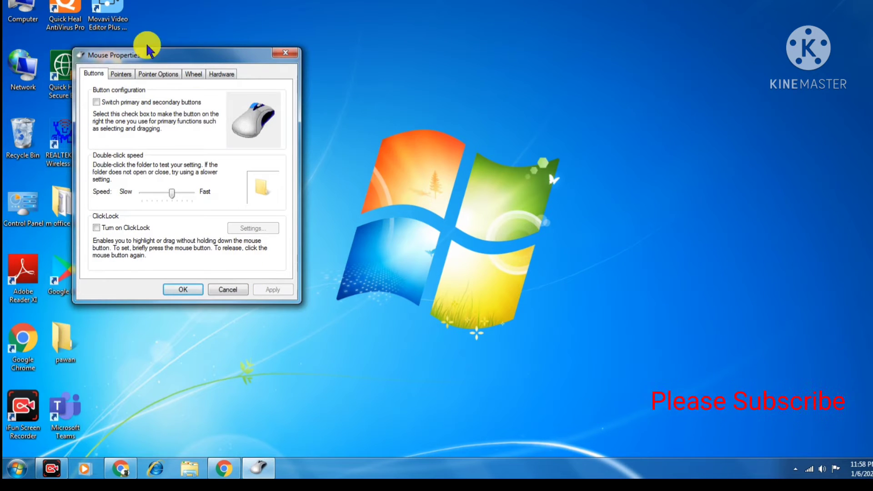
left_click_drag(196, 55, 302, 47)
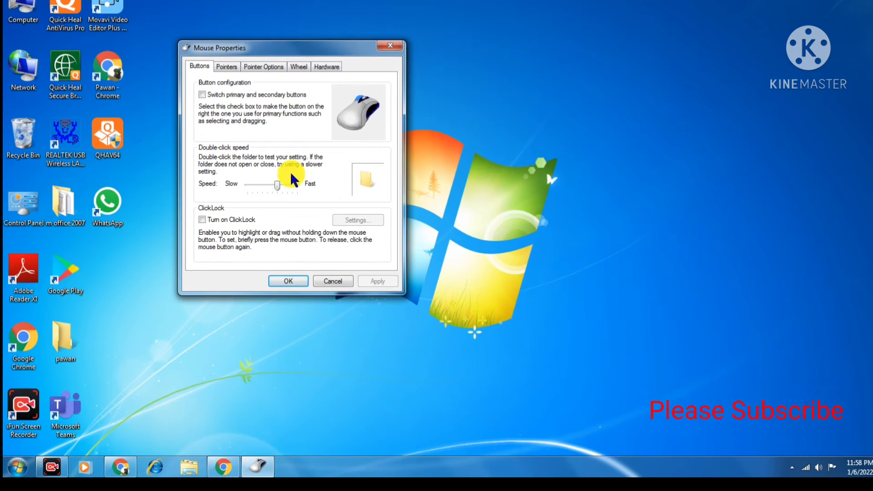
Replace the Normal Select pointer with the cross_il cursor file from the Cursors folder and apply the change.
left_click(227, 68)
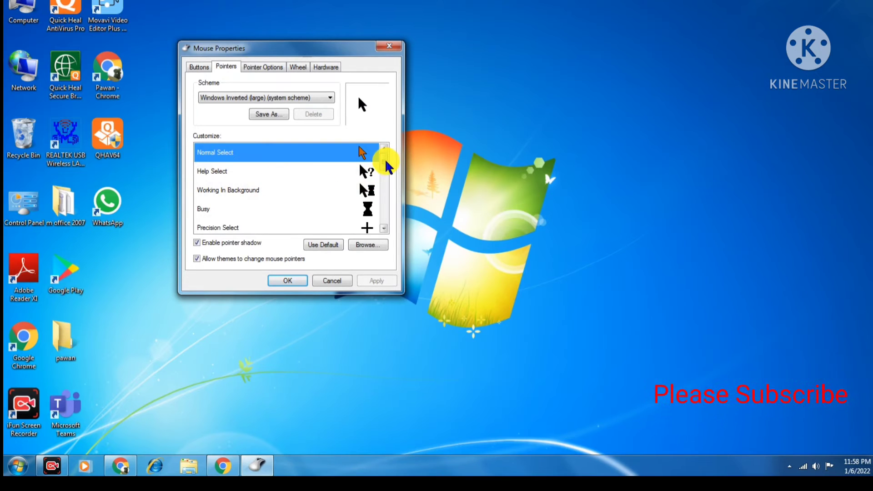
mouse_move(385, 166)
left_mouse_down()
mouse_move(389, 226)
mouse_move(384, 171)
left_mouse_up()
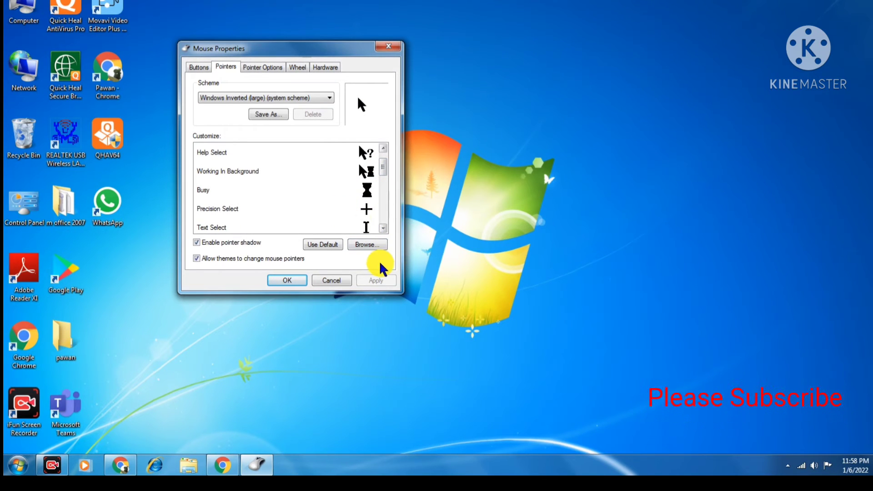
left_click(366, 246)
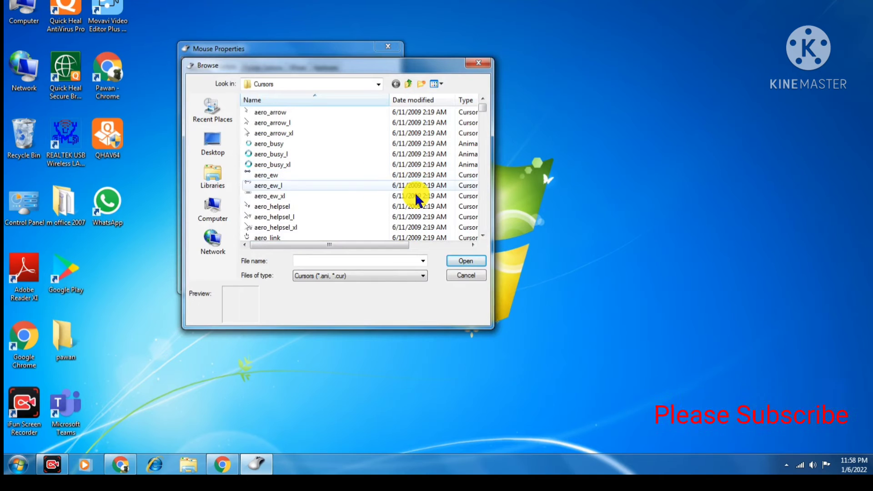
left_click(482, 237)
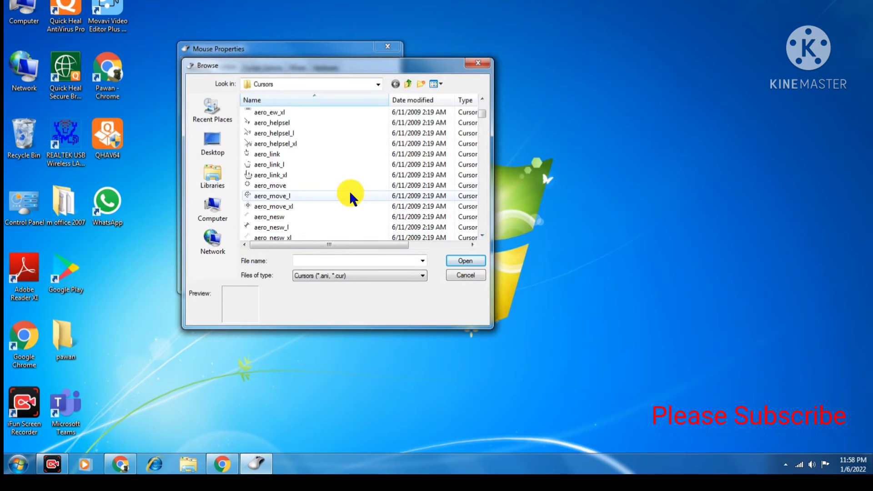
left_click(350, 192)
scroll(349, 190, "down", 10)
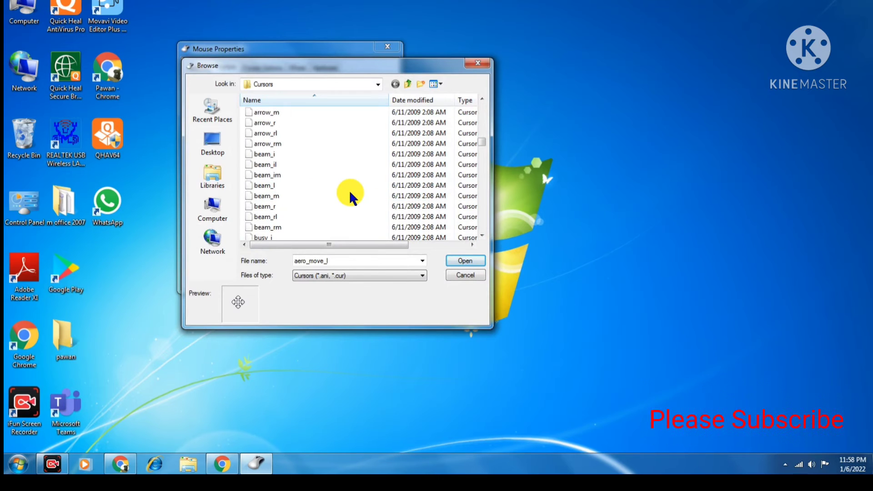
scroll(348, 189, "down", 1)
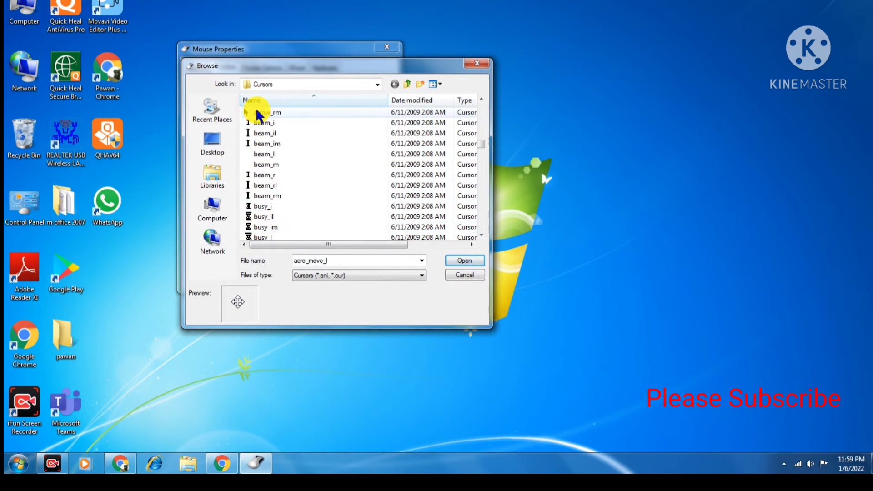
scroll(261, 189, "down", 3)
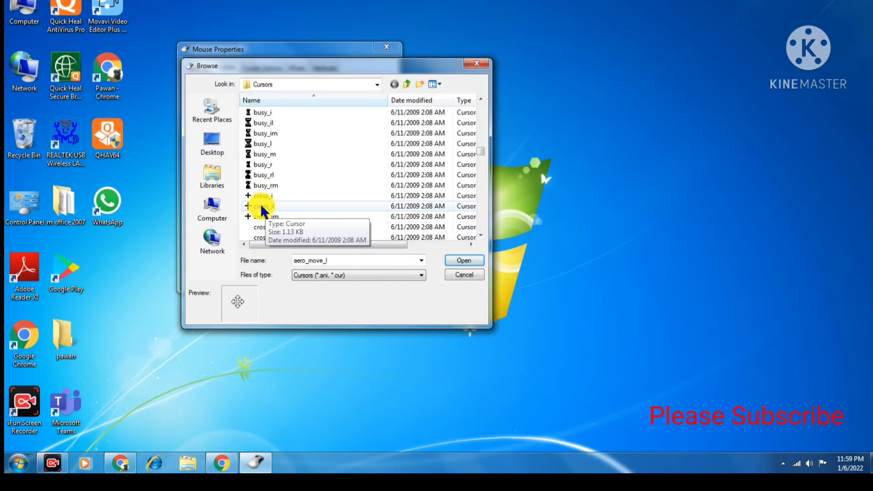
left_click(264, 205)
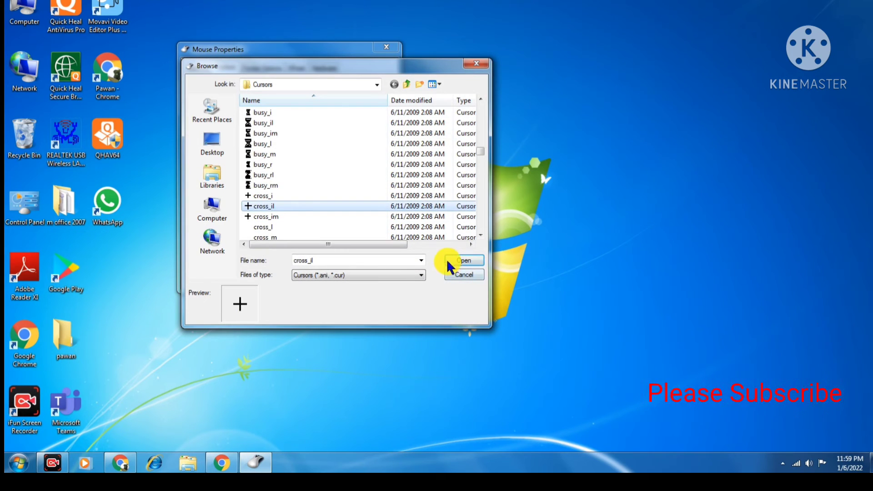
left_click(459, 260)
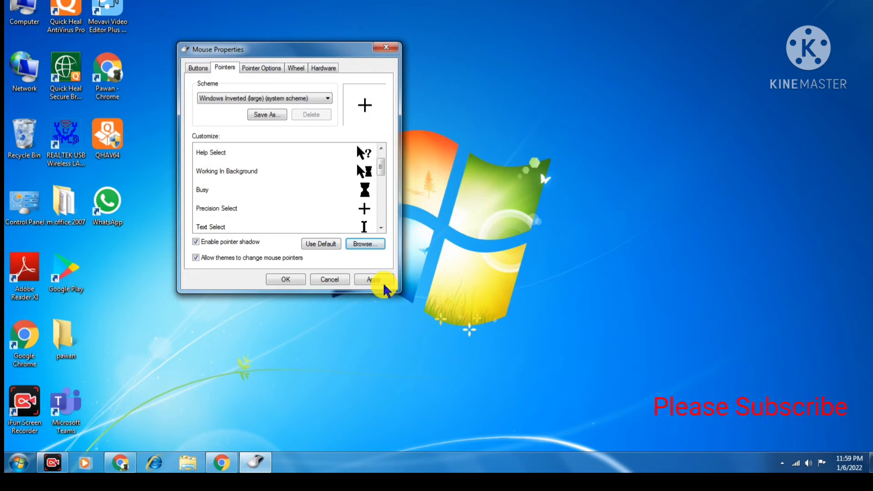
left_click(373, 280)
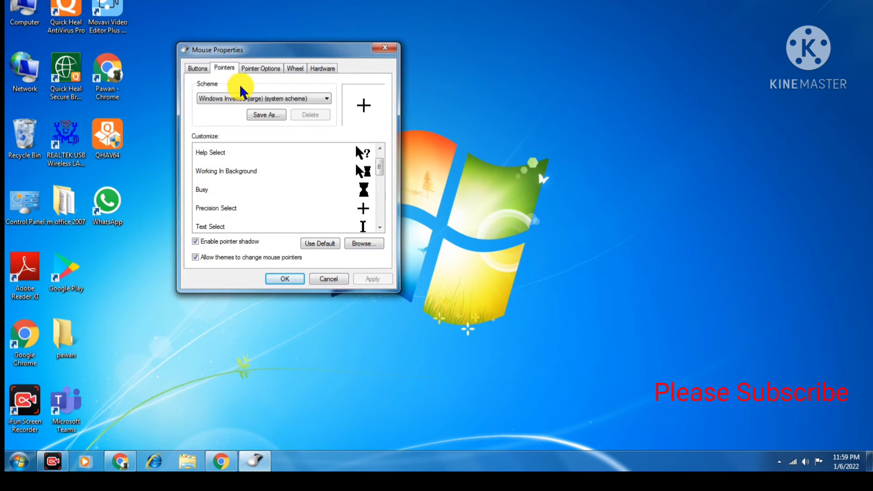
Try the fastest and a slower pointer speed, toggle the display of pointer trails, and discard the changes.
left_click(262, 70)
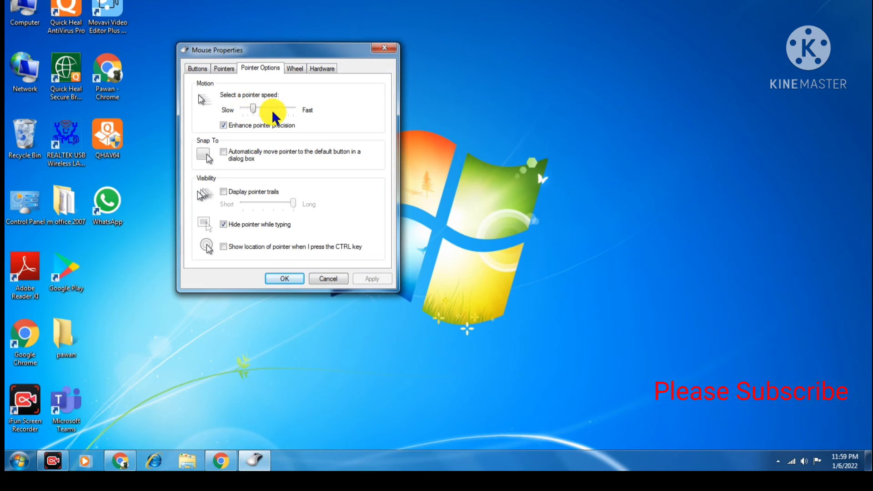
left_click_drag(253, 111, 280, 111)
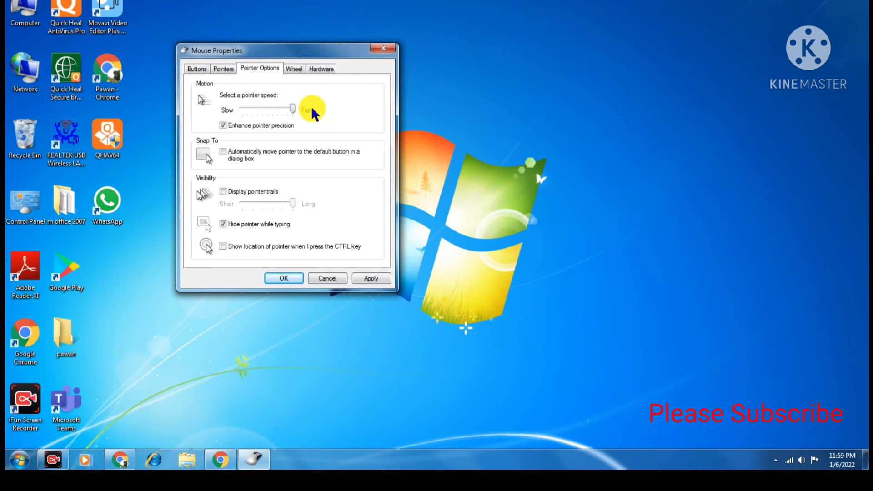
left_click_drag(293, 107, 252, 103)
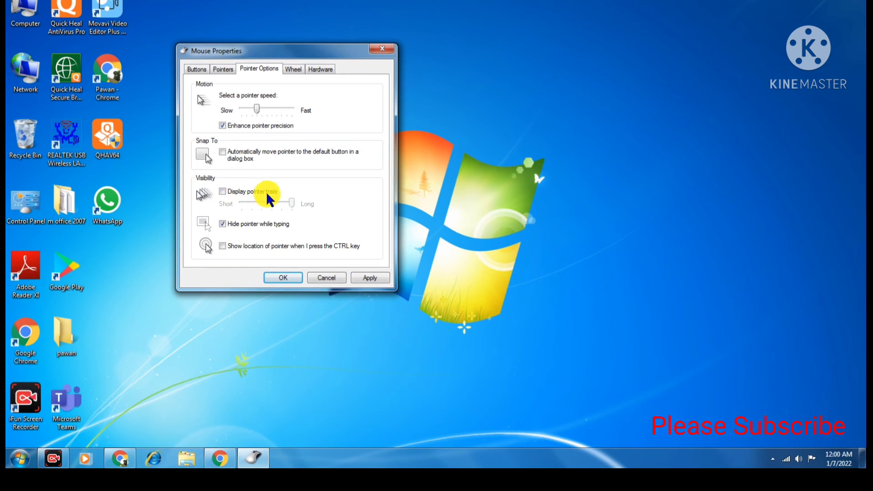
left_click(223, 191)
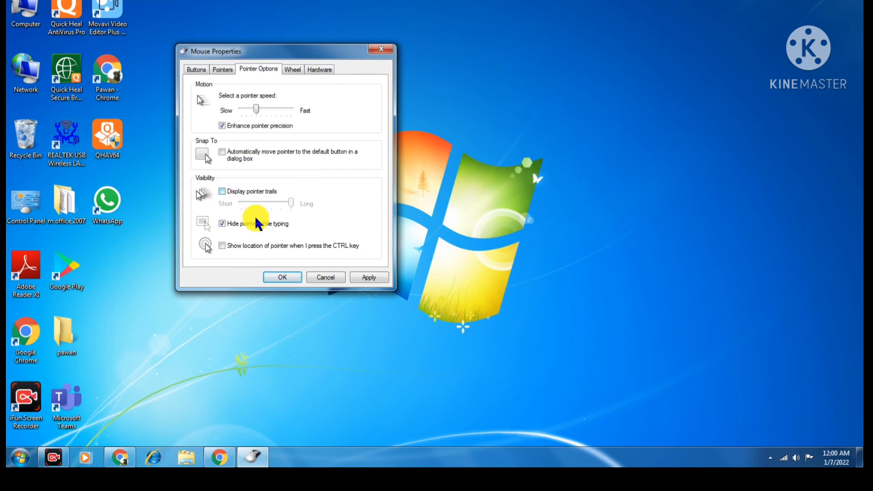
left_click(325, 282)
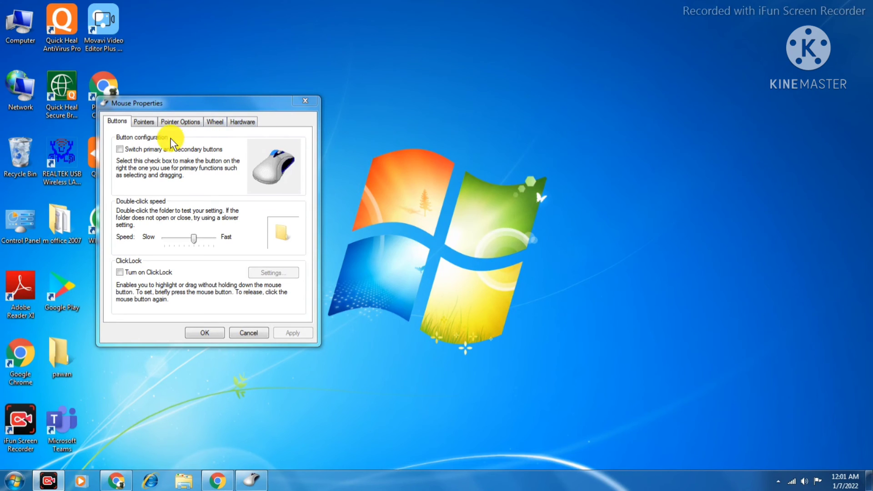
Review the mouse's wheel scrolling, hardware, pointer options and pointer scheme settings.
left_click(215, 121)
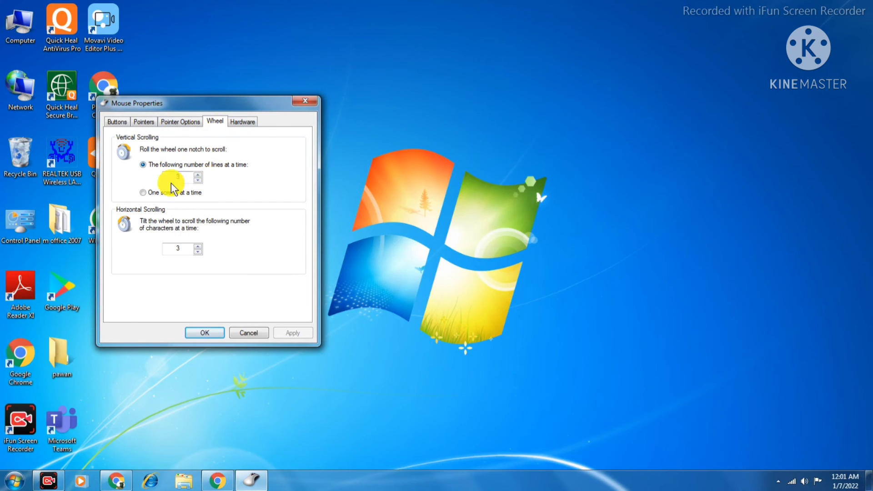
left_click(244, 122)
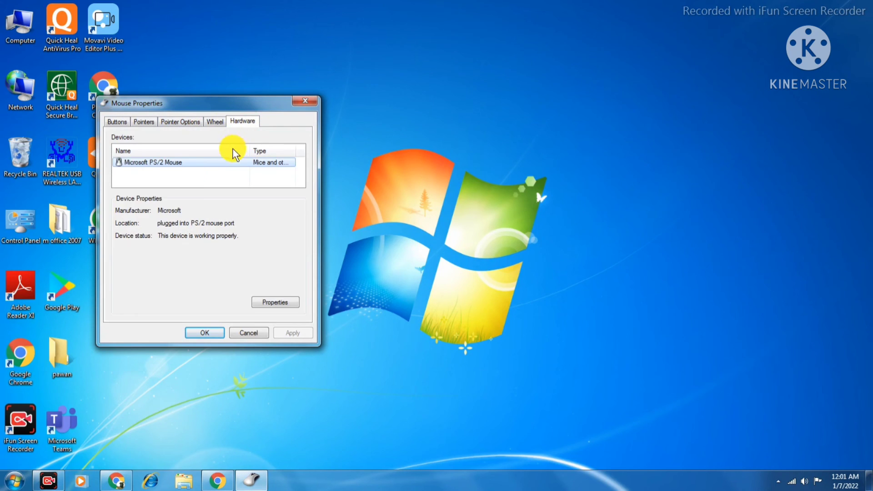
left_click(218, 121)
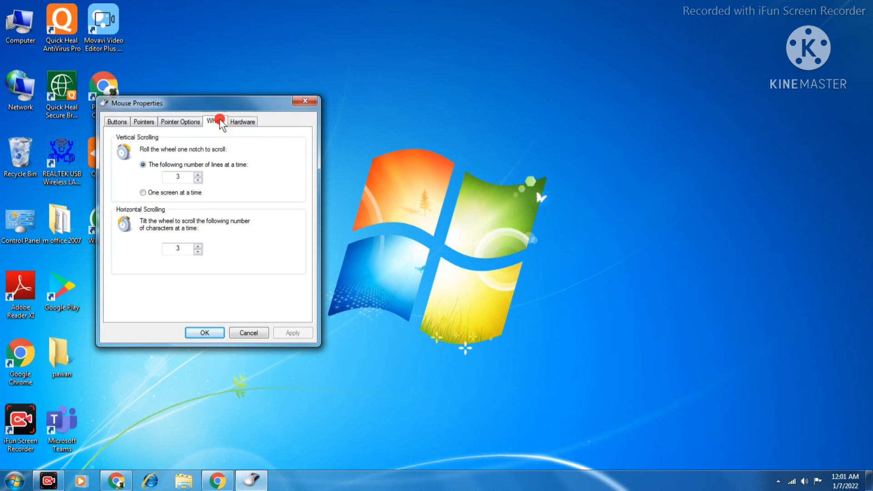
left_click(184, 122)
left_click(143, 121)
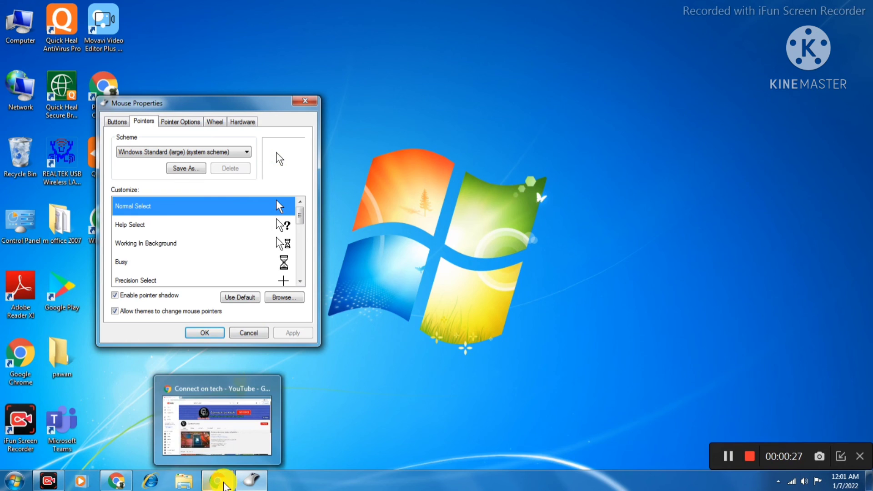
Switch to the Chrome window with the Connect on tech YouTube channel.
left_click(223, 482)
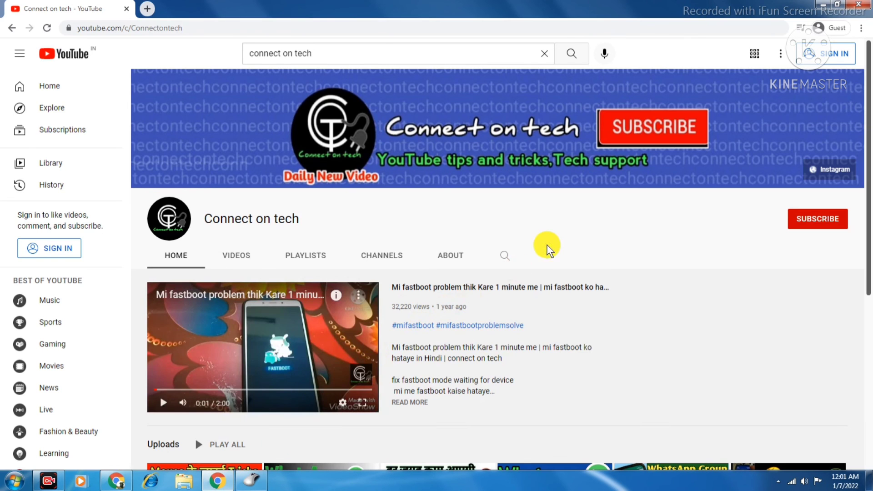